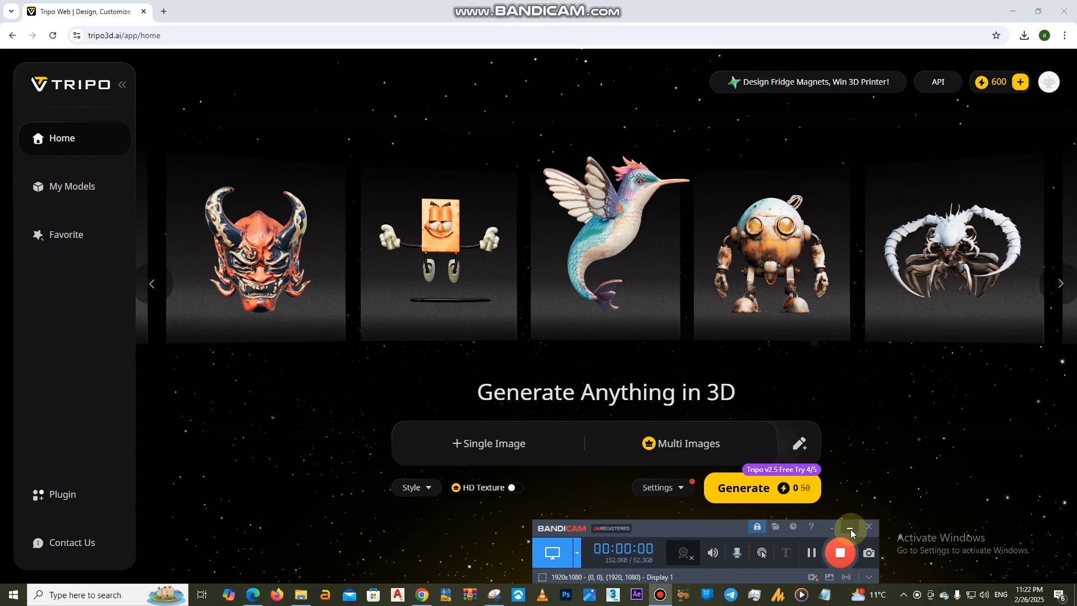
Open Pinterest in a new browser tab and search for "classic sofa"
left_click(166, 13)
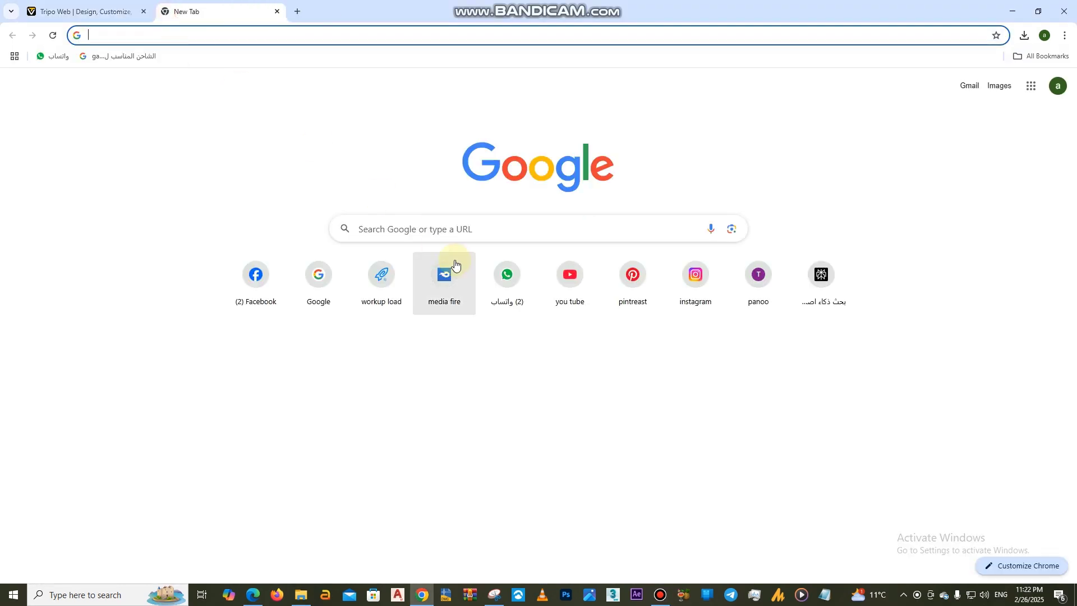
left_click(614, 283)
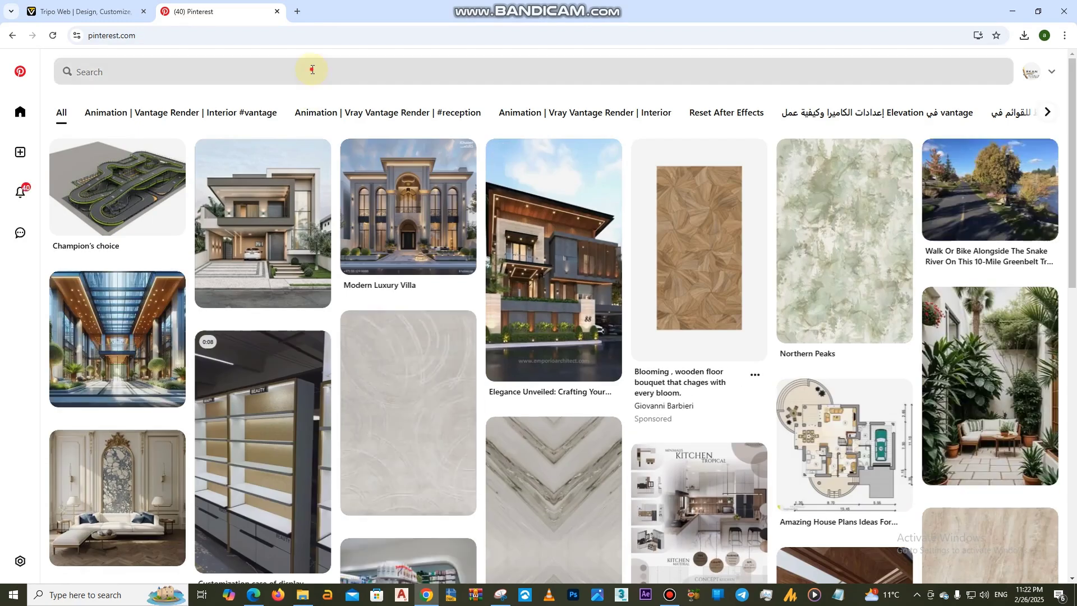
left_click(312, 70)
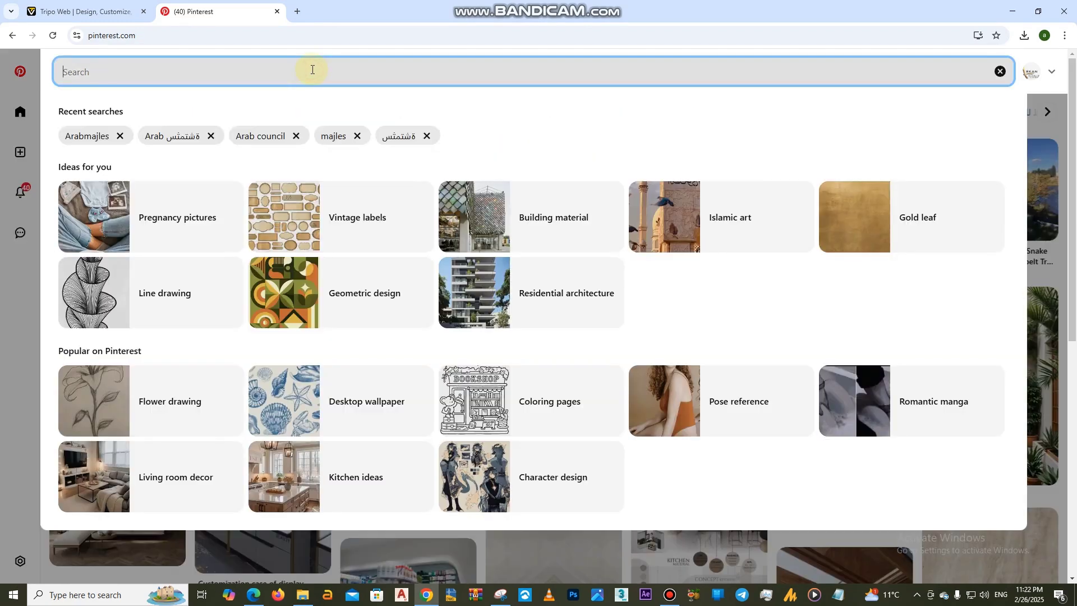
type("cla")
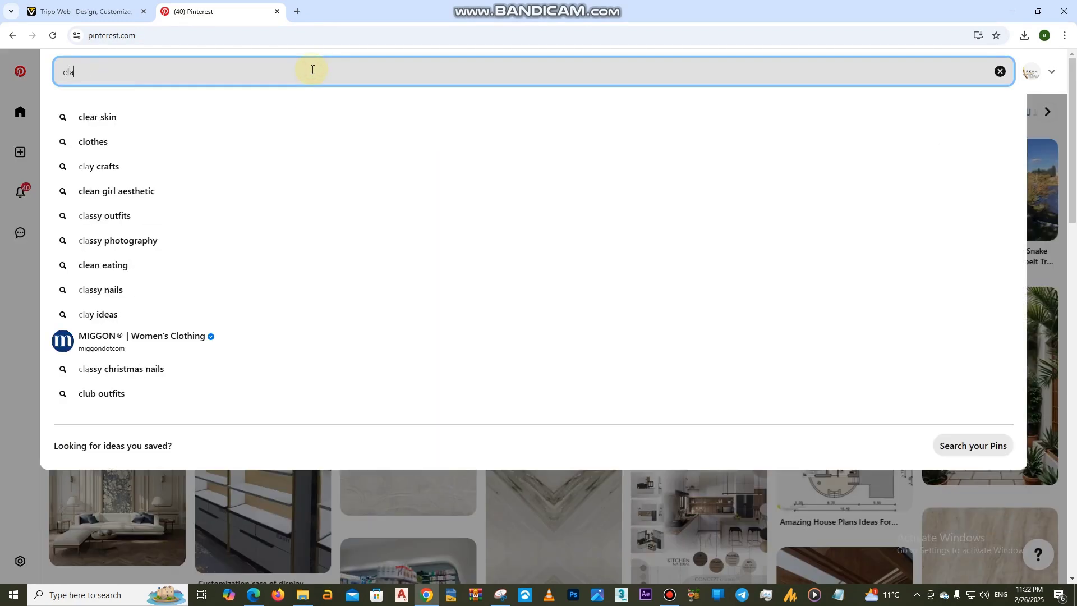
type("ssic sofa")
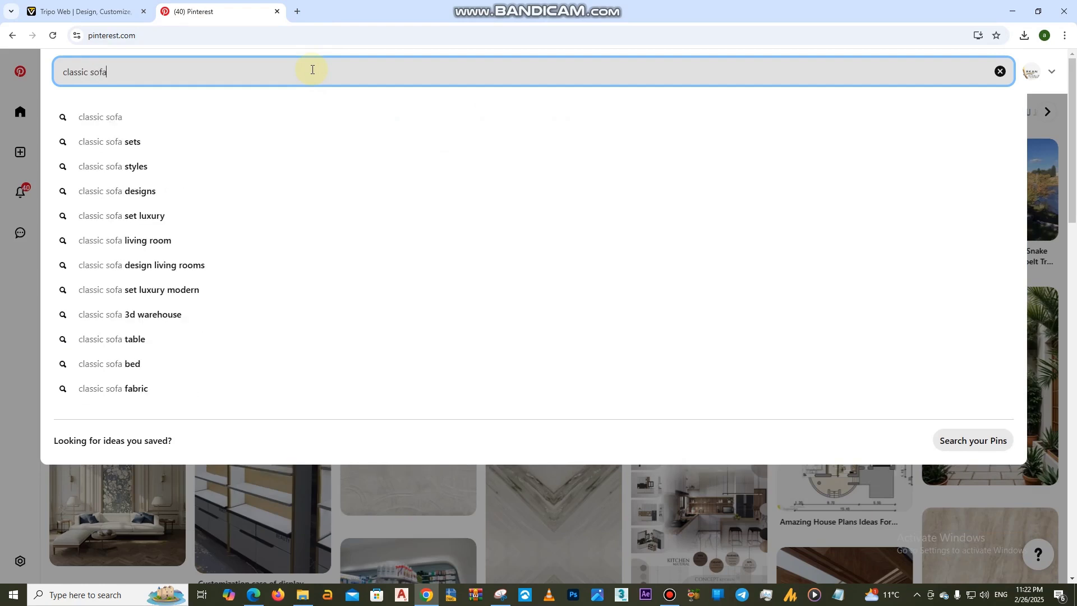
key("Return")
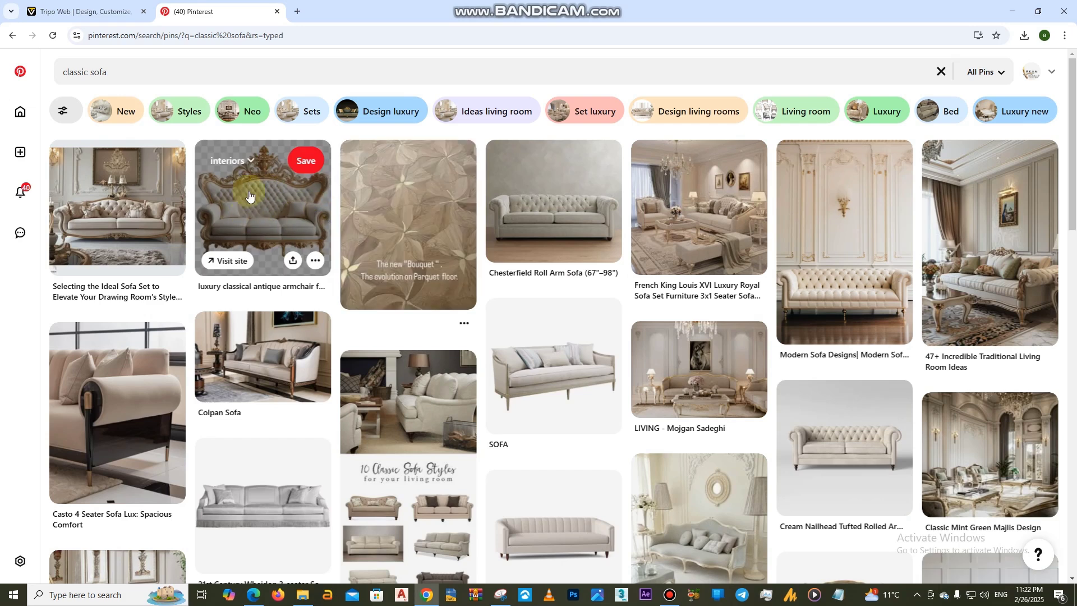
Open the pin of the white and gold luxury classical antique sofa in its own tab
right_click(276, 188)
left_click(291, 195)
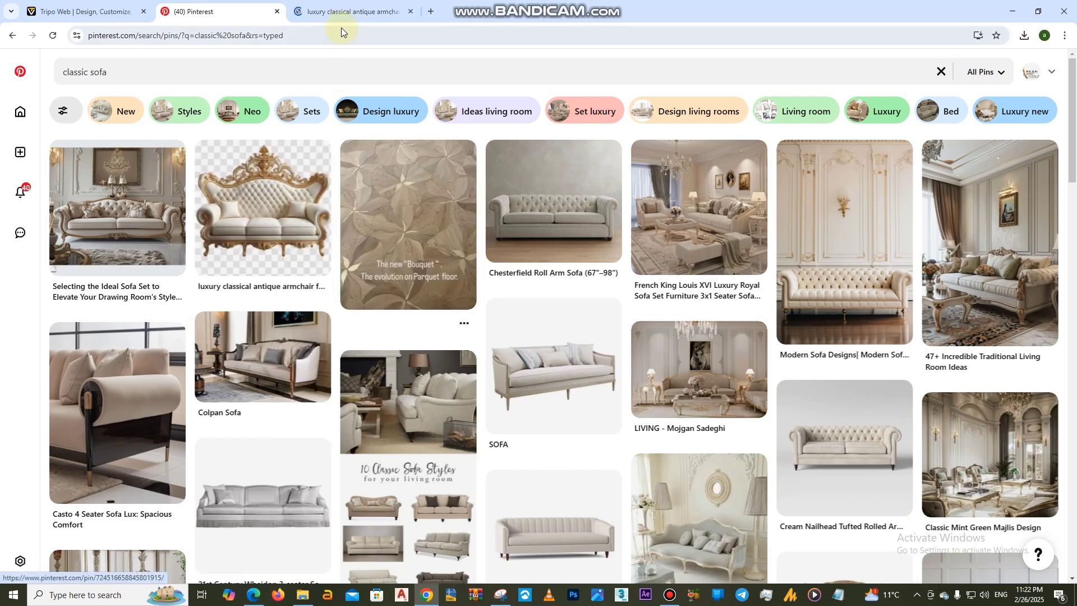
left_click(343, 12)
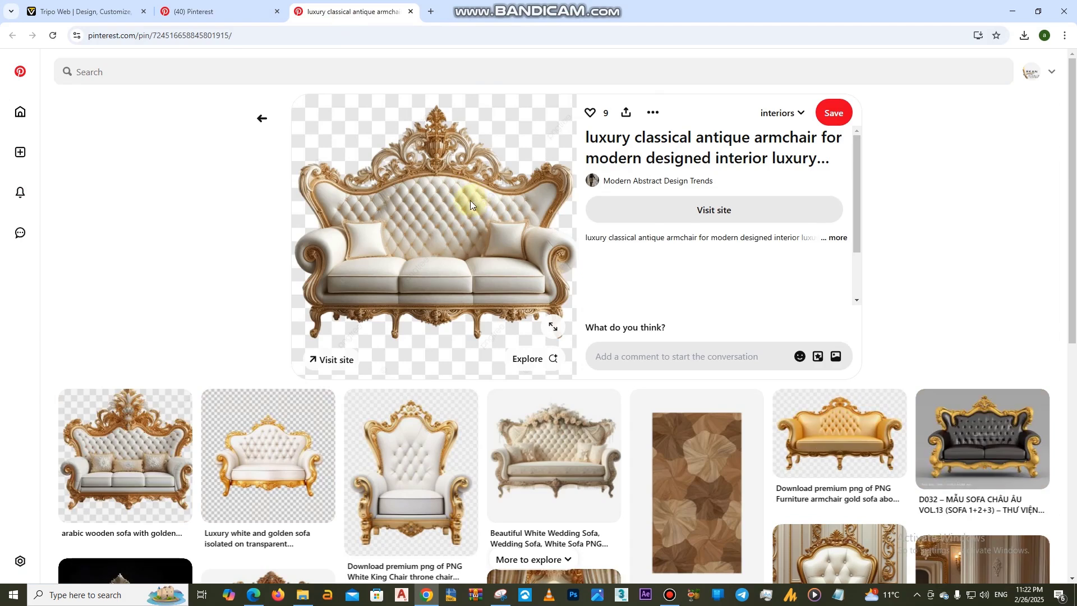
Save the pin's sofa picture to the Desktop as a JPEG named "classic sofa"
right_click(472, 200)
left_click(486, 208)
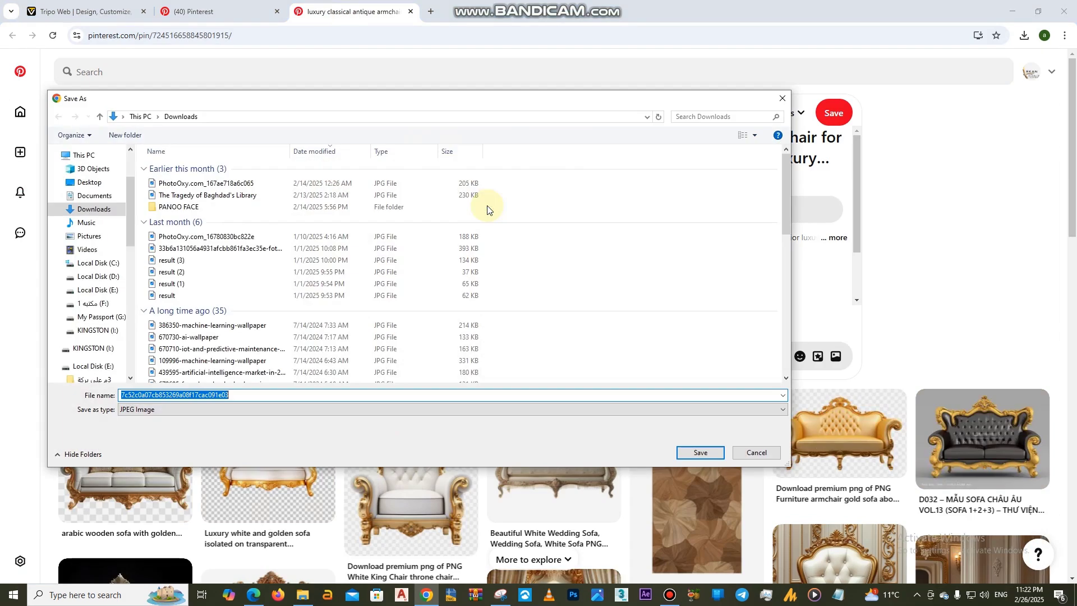
scroll(495, 269, "down", 6)
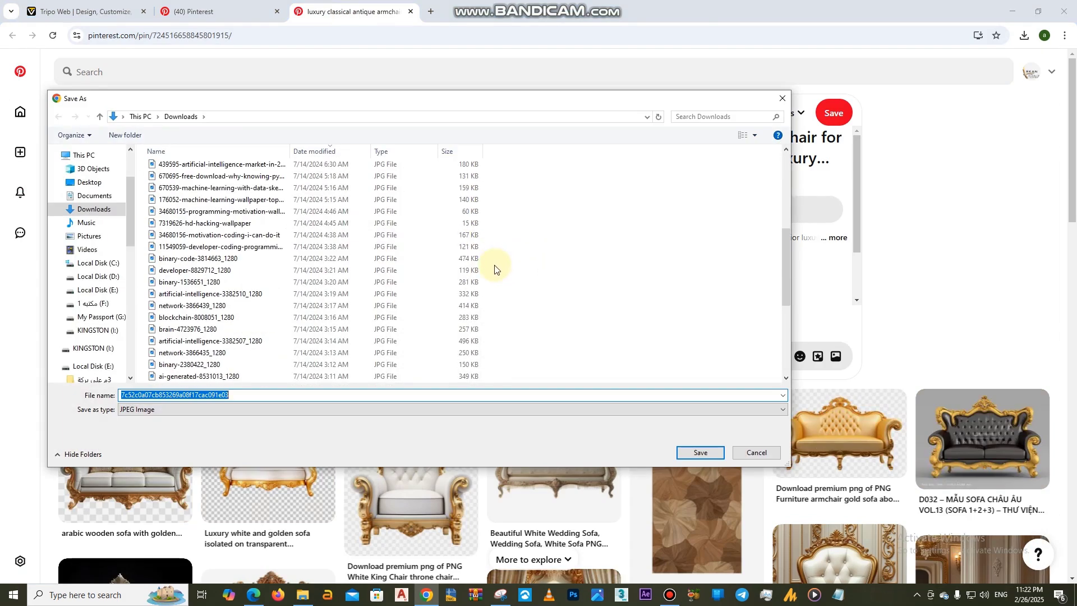
left_click(89, 182)
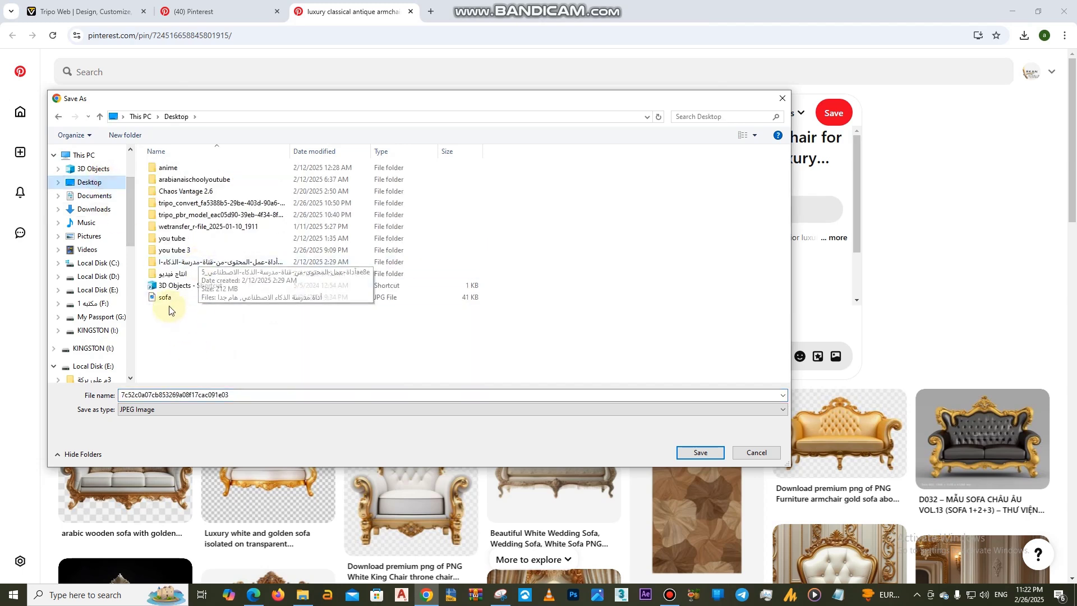
left_click_drag(233, 395, 127, 393)
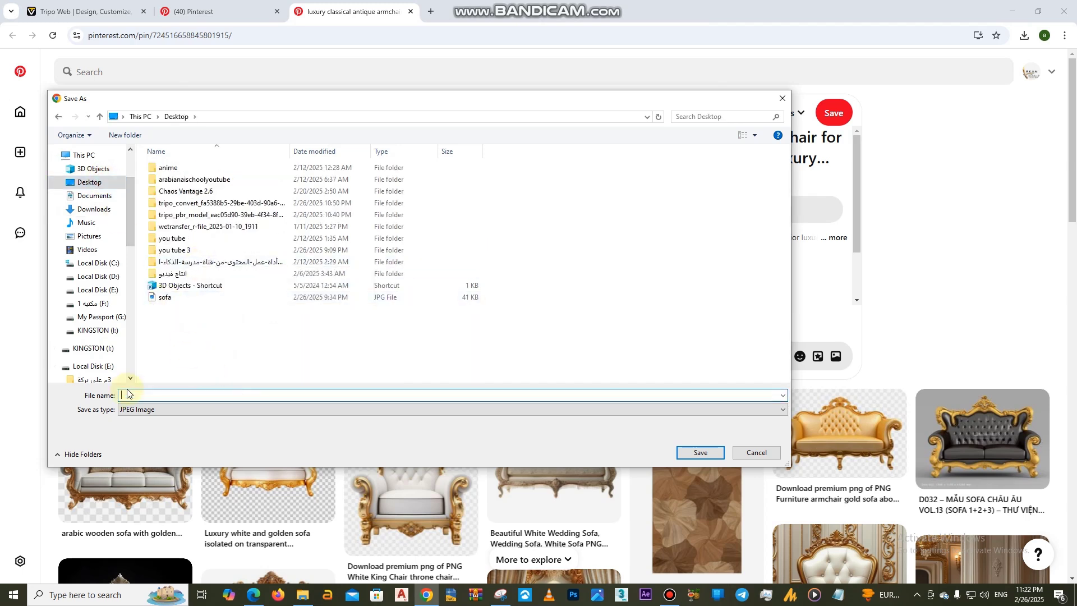
type("classic sofa")
left_click(700, 453)
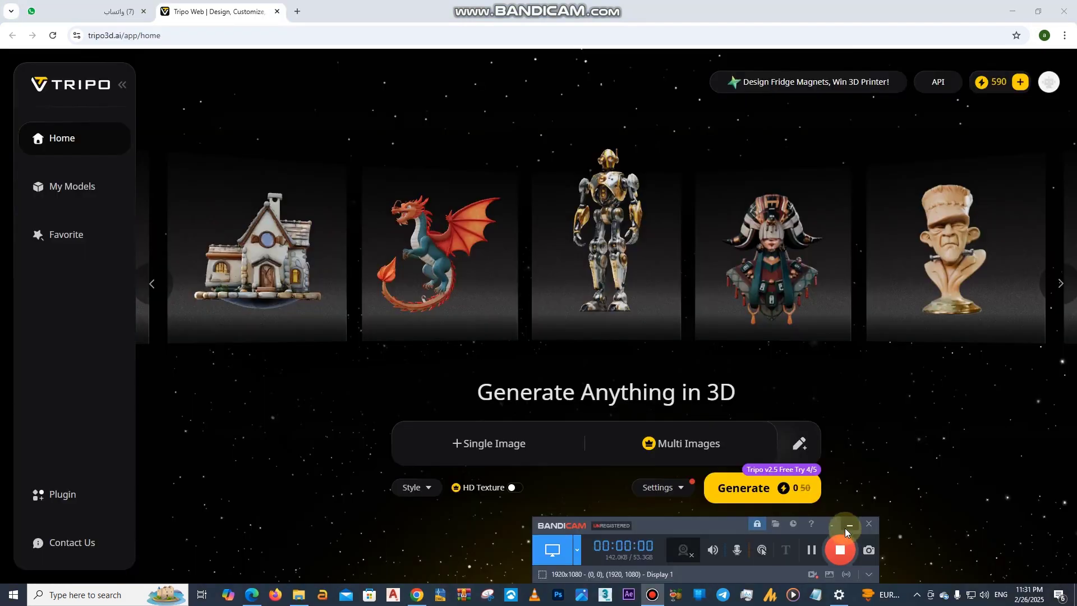
Upload the classic sofa picture from the Desktop to Tripo as the single source image
left_click(849, 526)
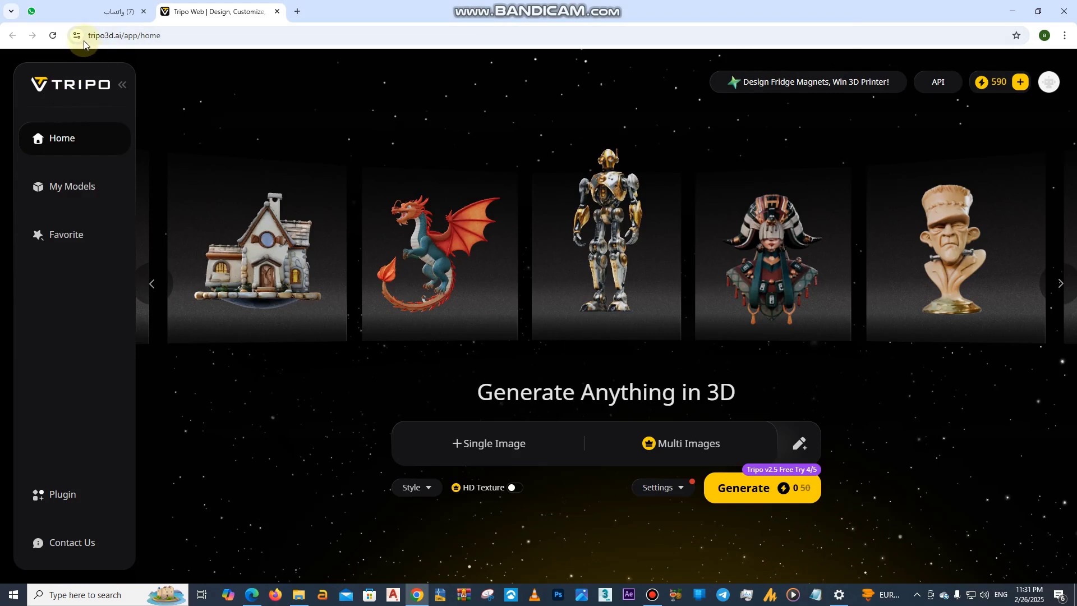
left_click(487, 439)
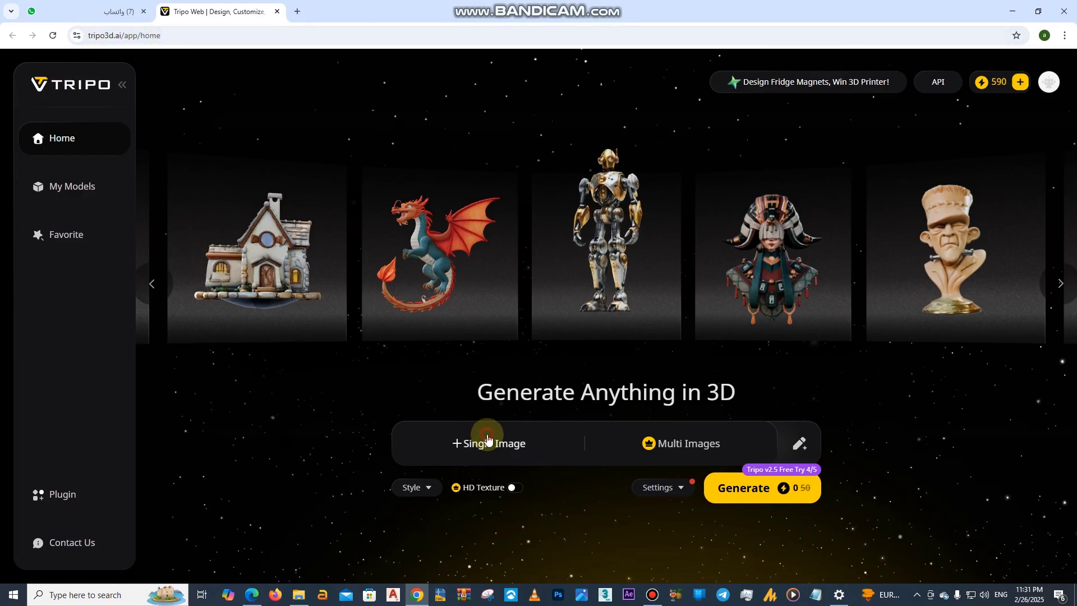
left_click(566, 371)
left_click(187, 302)
left_click(188, 303)
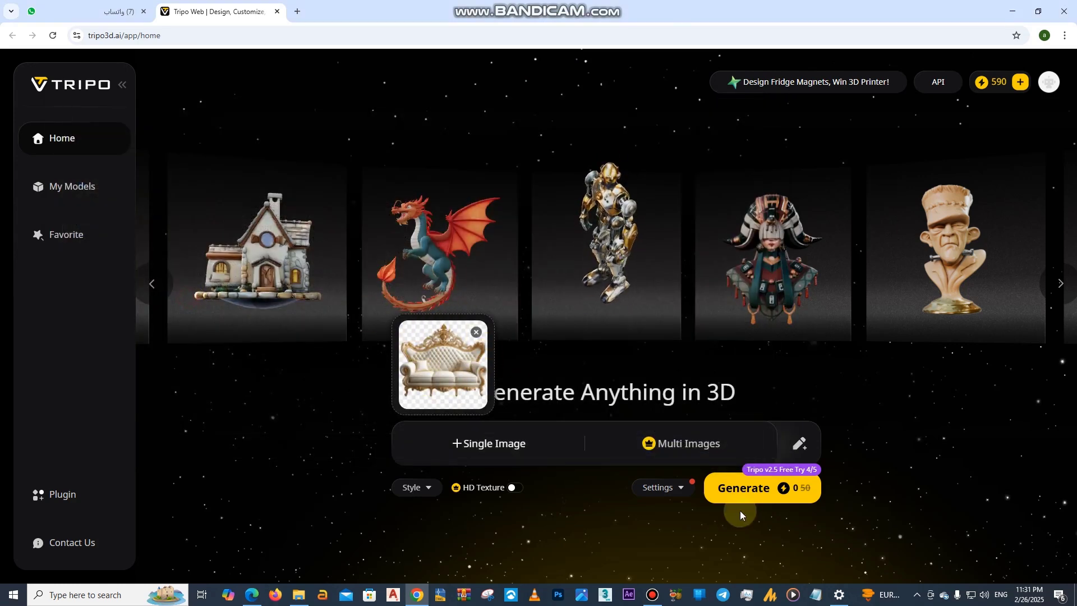
Review the generation settings without changing them and generate the 3D model from the sofa image
left_click(653, 489)
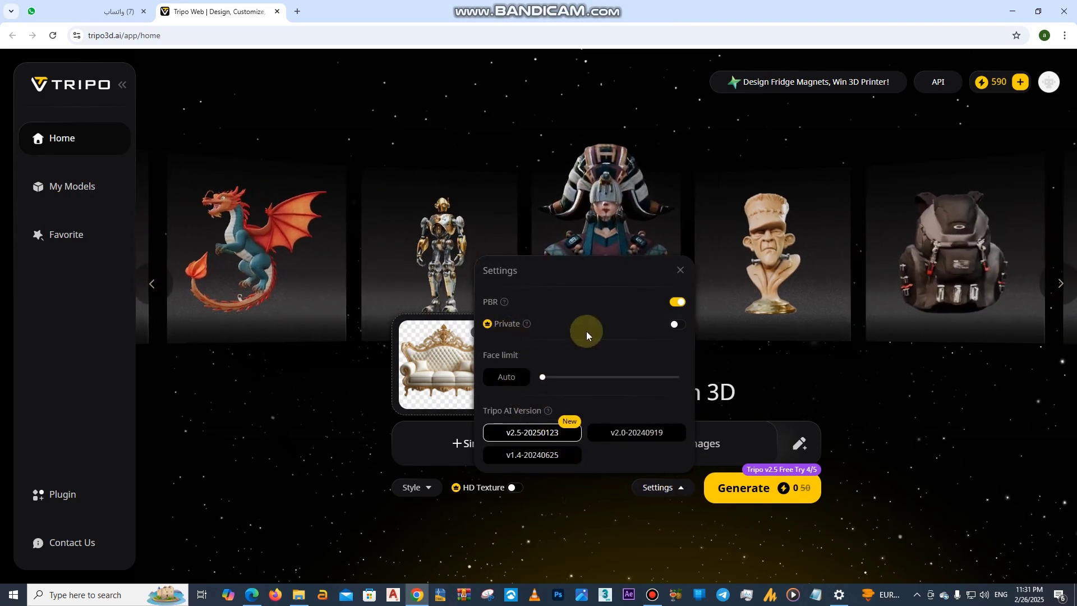
left_click(592, 517)
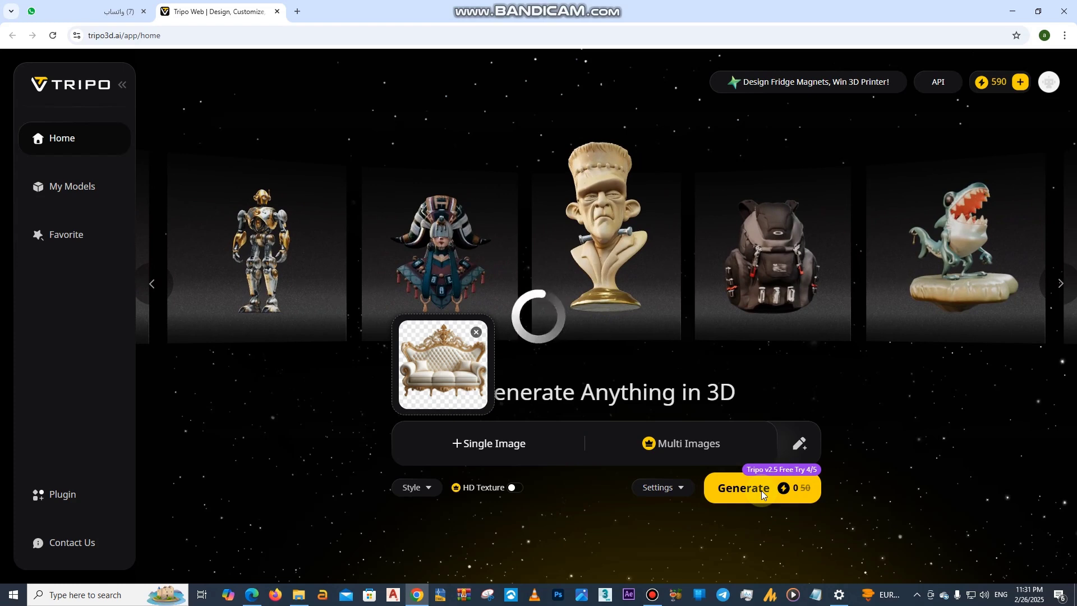
left_click(762, 491)
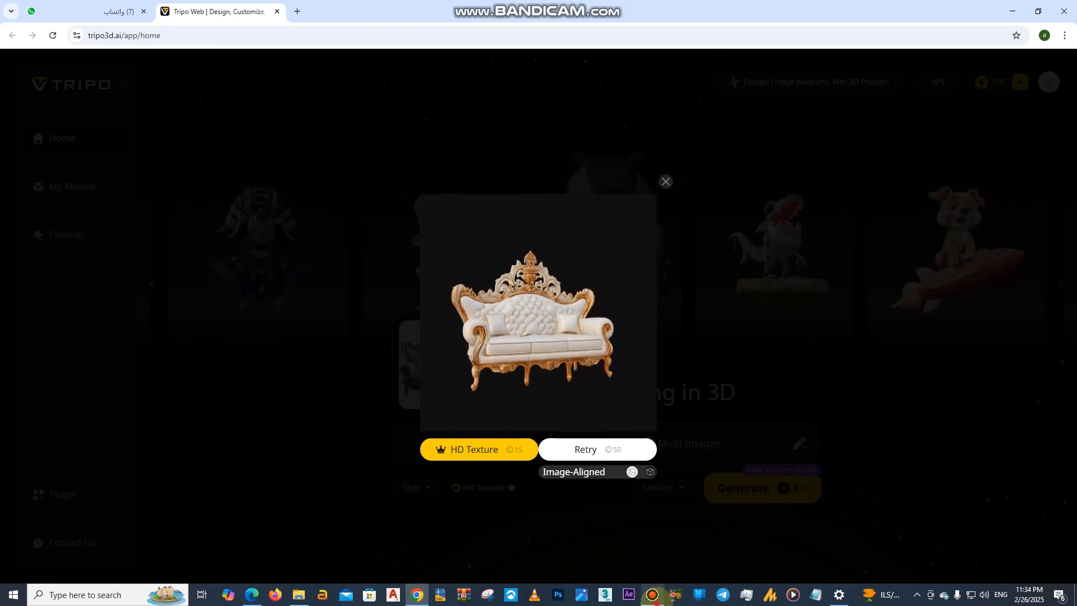
Open the generated sofa model on its own page and examine it from several sides, untextured and textured
left_click(653, 596)
left_click(839, 548)
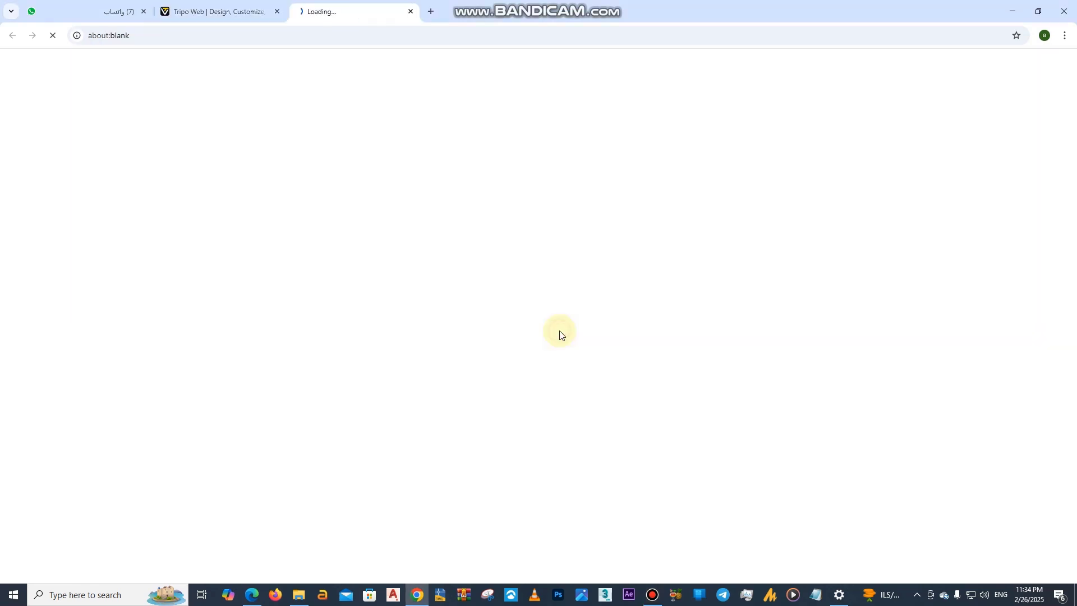
left_click_drag(611, 393, 527, 351)
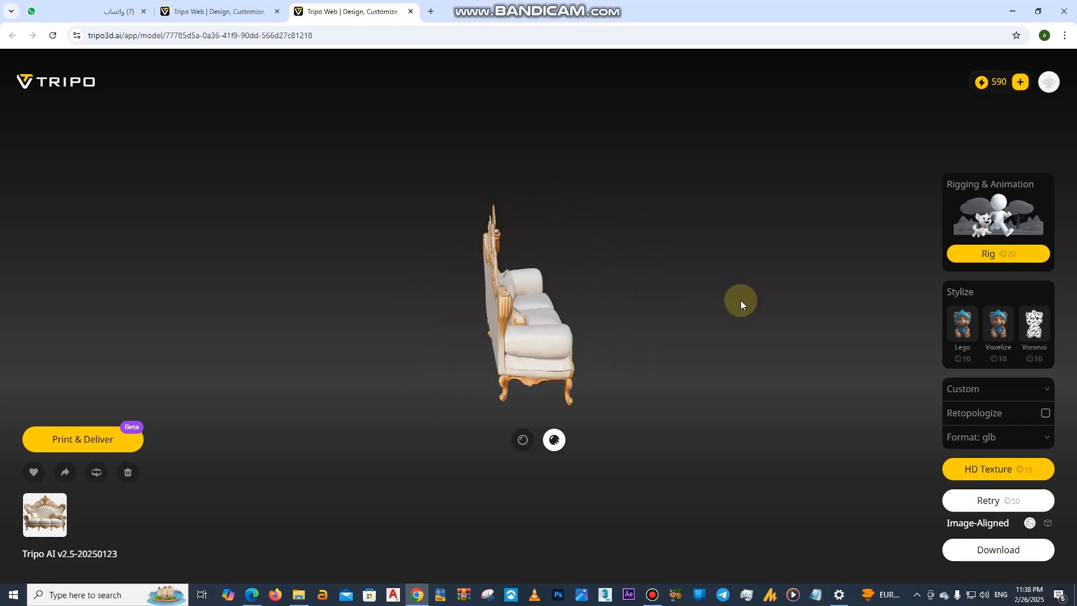
left_click_drag(740, 301, 500, 291)
left_click(522, 440)
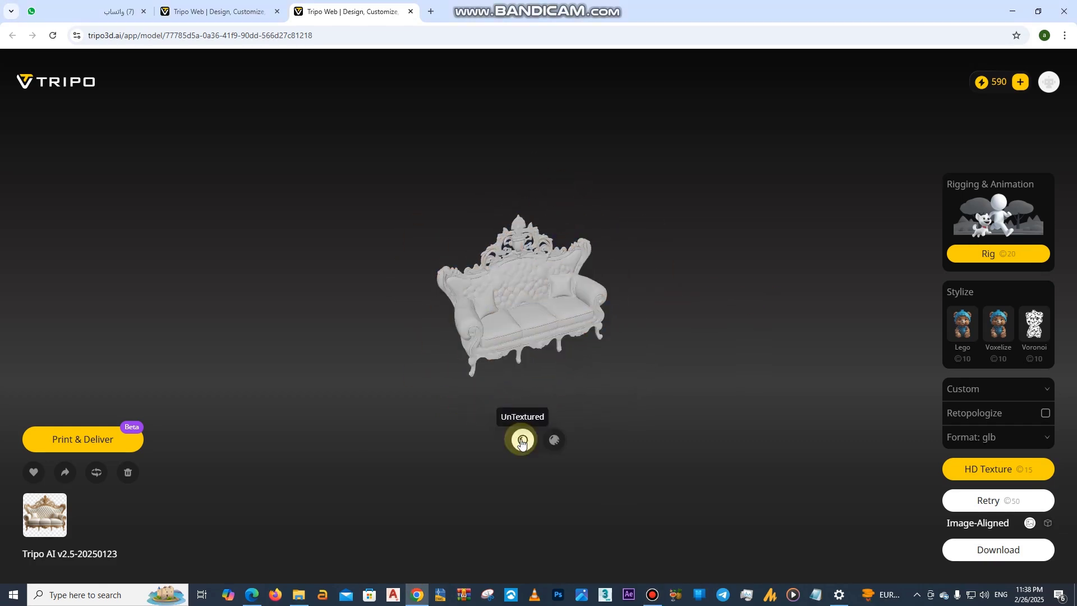
left_click(554, 440)
left_click_drag(594, 315, 483, 288)
scroll(540, 315, "up", 5)
scroll(541, 314, "down", 5)
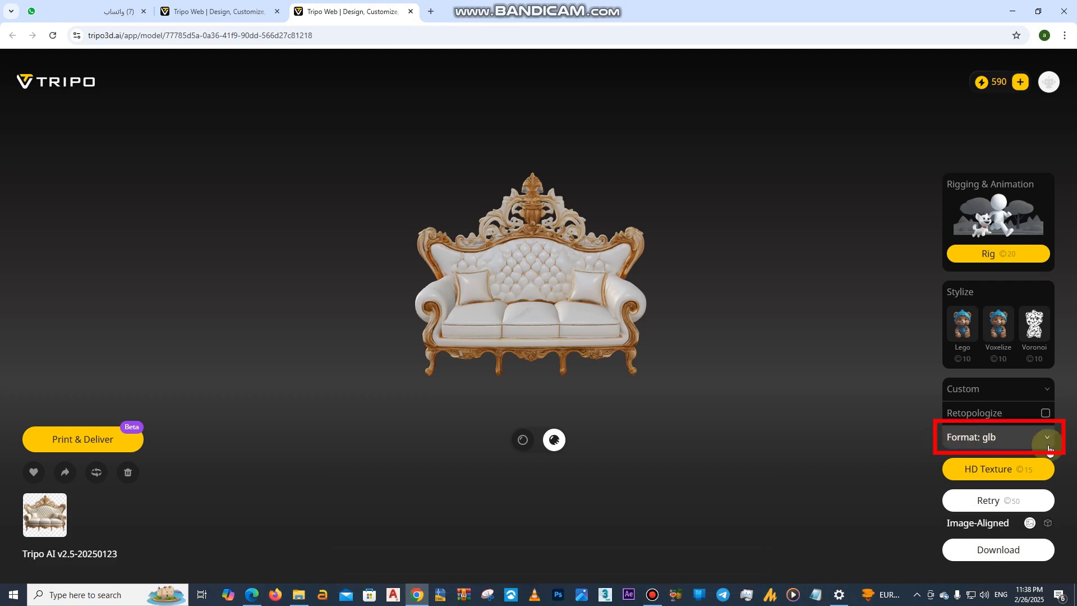
Set the sofa model's export format to fbx and download it
left_click(1048, 443)
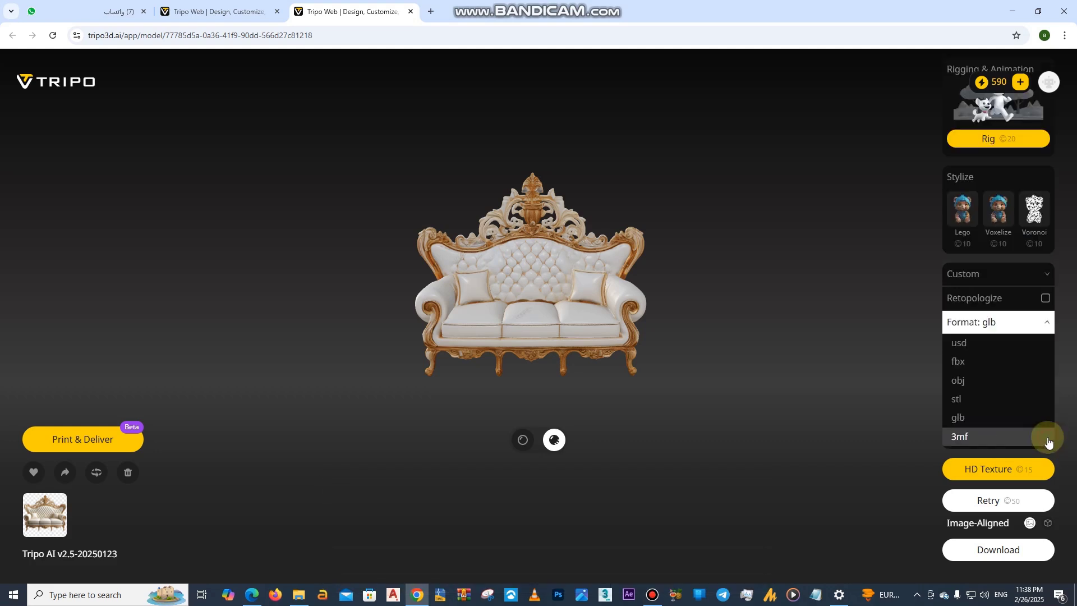
left_click(962, 363)
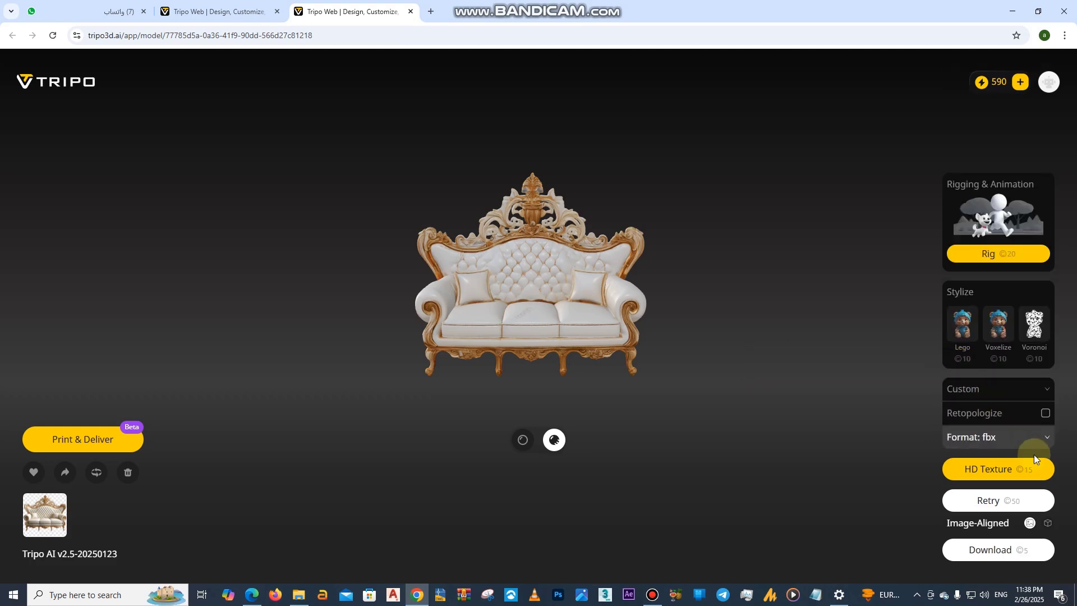
mouse_move(978, 477)
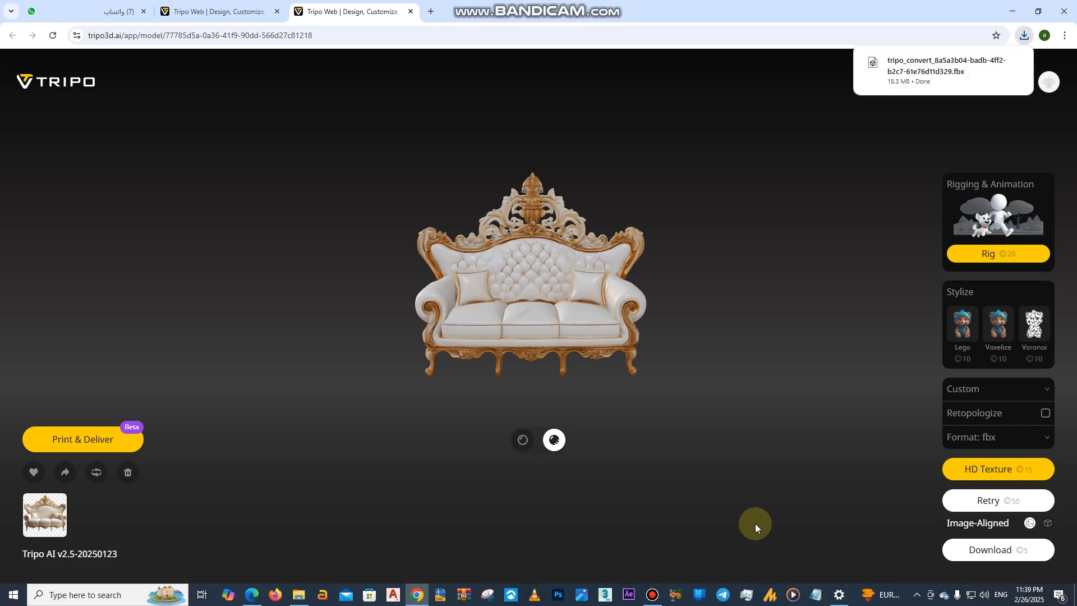
Locate the downloaded tripo_convert FBX file in its folder and place it on the desktop near the classic sofa picture
left_click(653, 593)
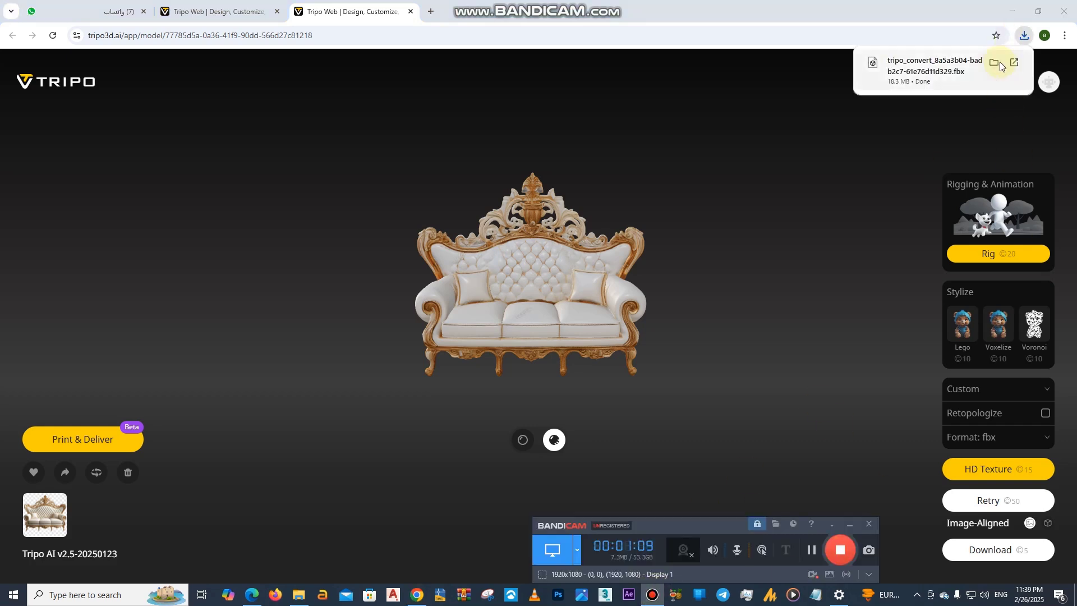
left_click(1001, 63)
right_click(186, 254)
left_click(213, 449)
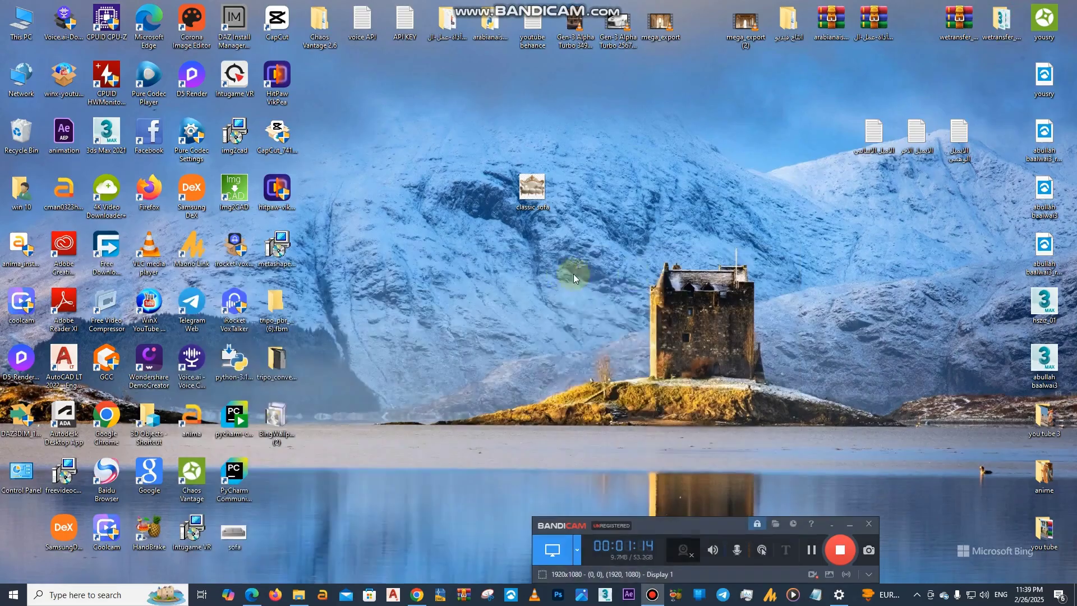
right_click(574, 278)
left_click(580, 327)
left_click_drag(575, 246, 535, 163)
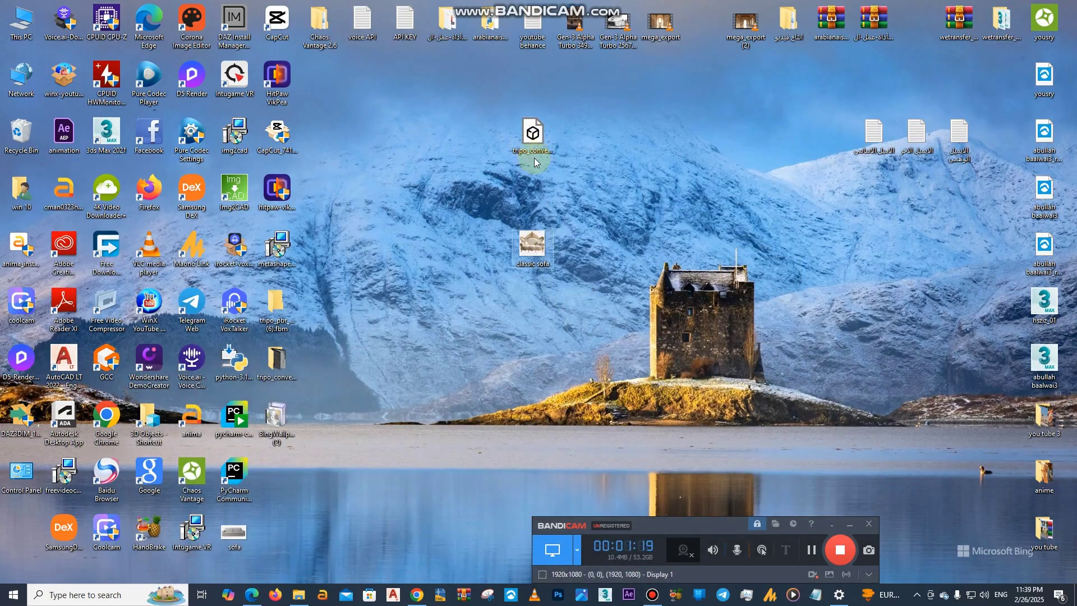
Switch to 3ds Max 2021, dismiss the welcome screen and show a single maximized Top viewport
left_click(605, 596)
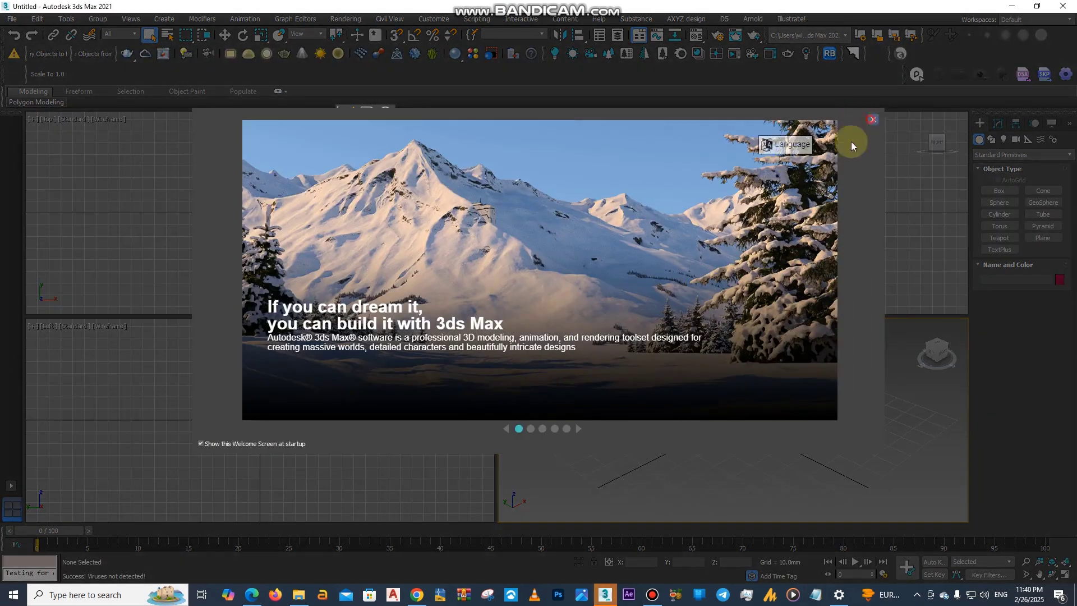
left_click(873, 119)
key("alt+w")
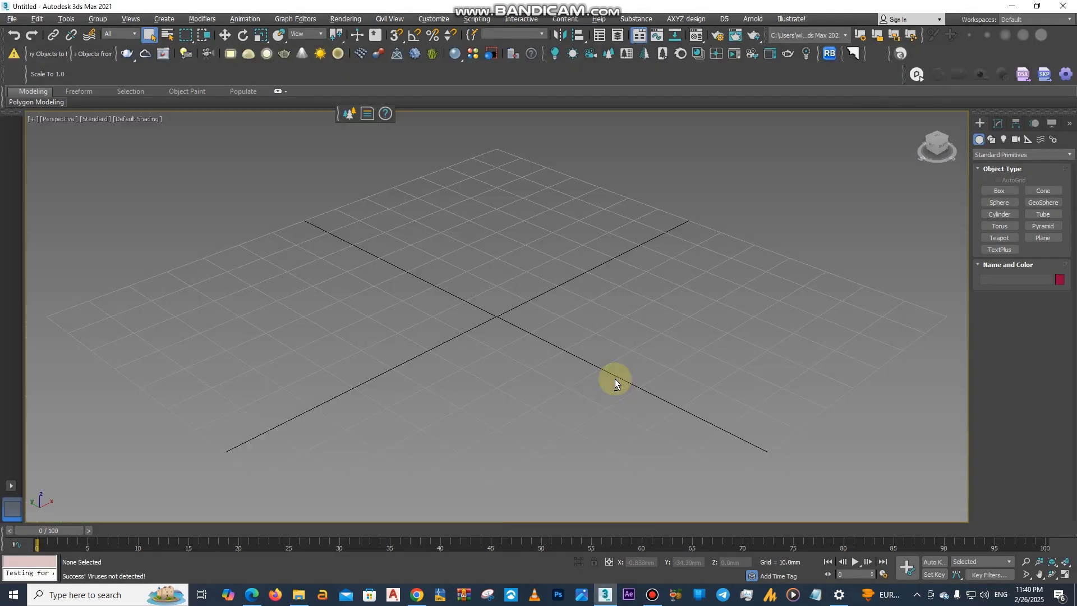
key("t")
Import the tripo_convert FBX file from the Desktop into the empty scene, accepting the import options
left_click(11, 18)
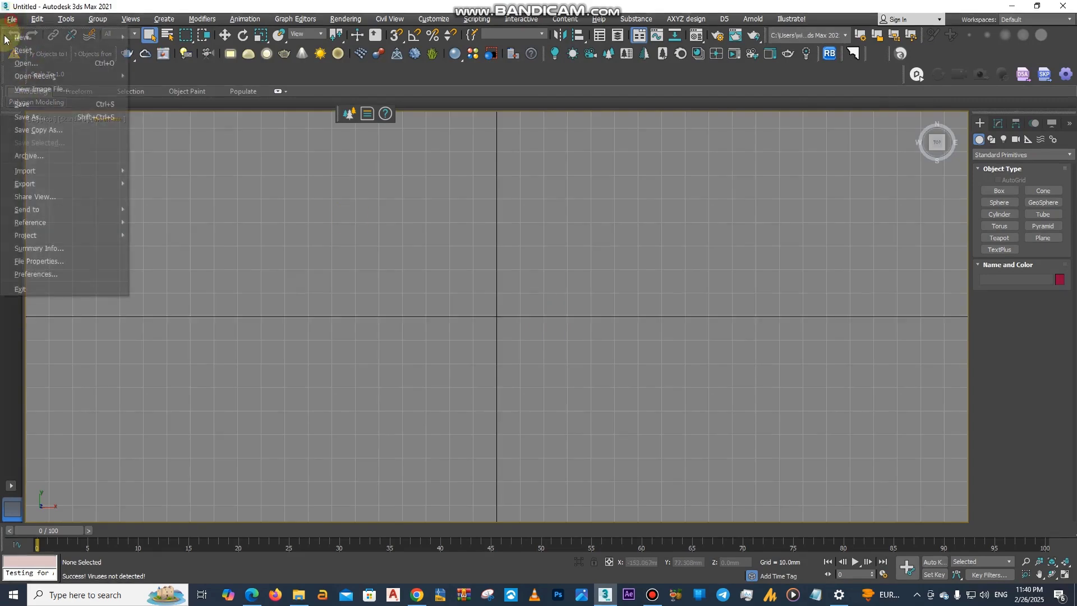
mouse_move(58, 174)
left_click(155, 169)
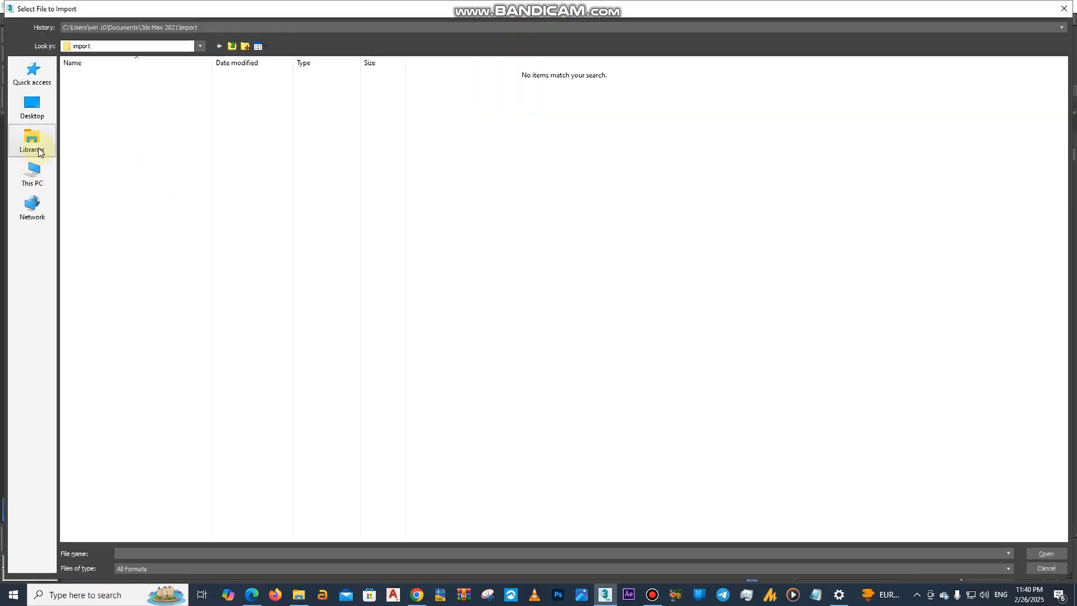
left_click(38, 105)
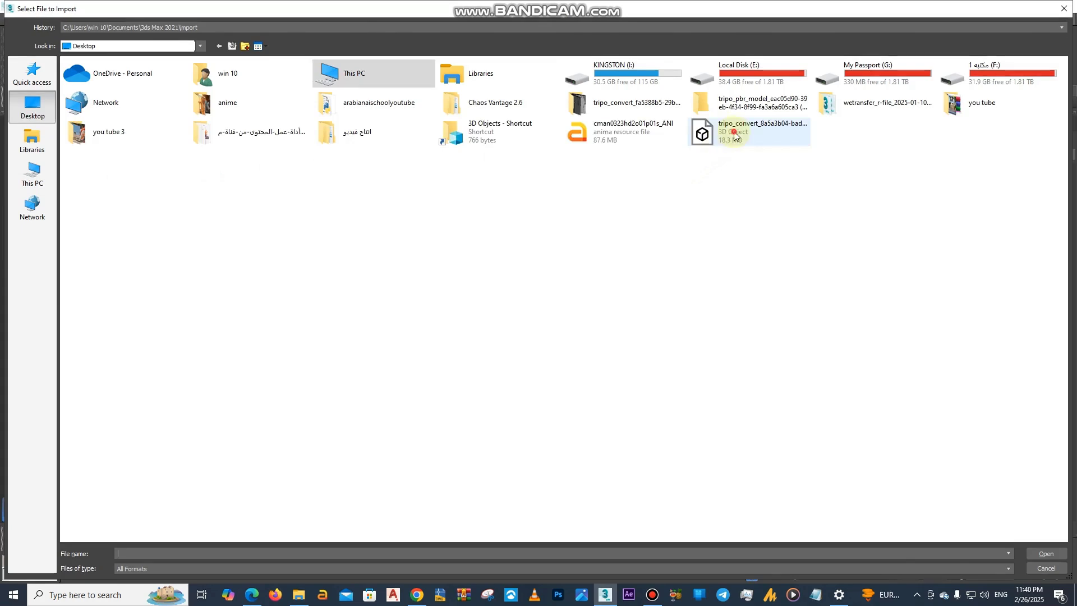
double_click(701, 131)
left_click(619, 445)
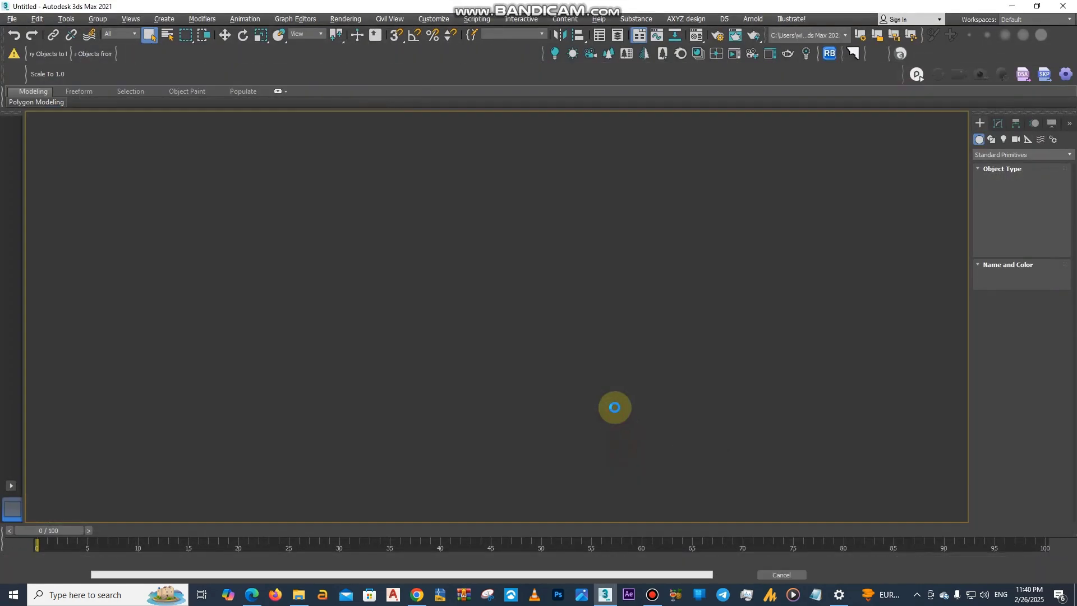
Shade the viewport, hide the grid and examine the imported sofa from different angles and up close
key("F3")
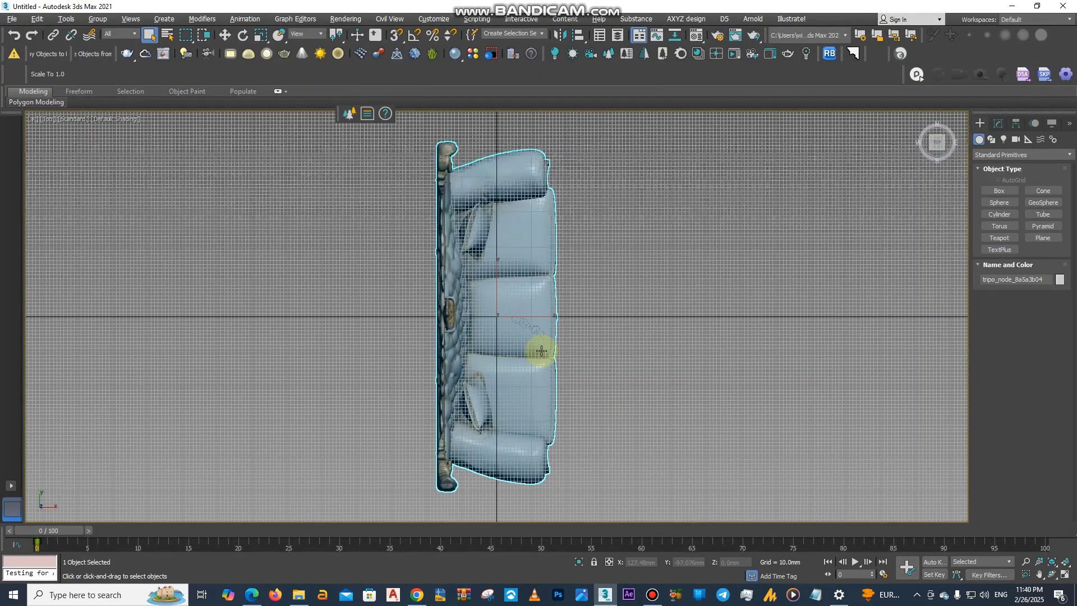
left_click(1040, 574)
left_click_drag(527, 330, 488, 314)
key("g")
scroll(468, 294, "down", 4)
scroll(436, 311, "up", 4)
scroll(502, 305, "down", 4)
scroll(474, 310, "up", 4)
left_click(653, 596)
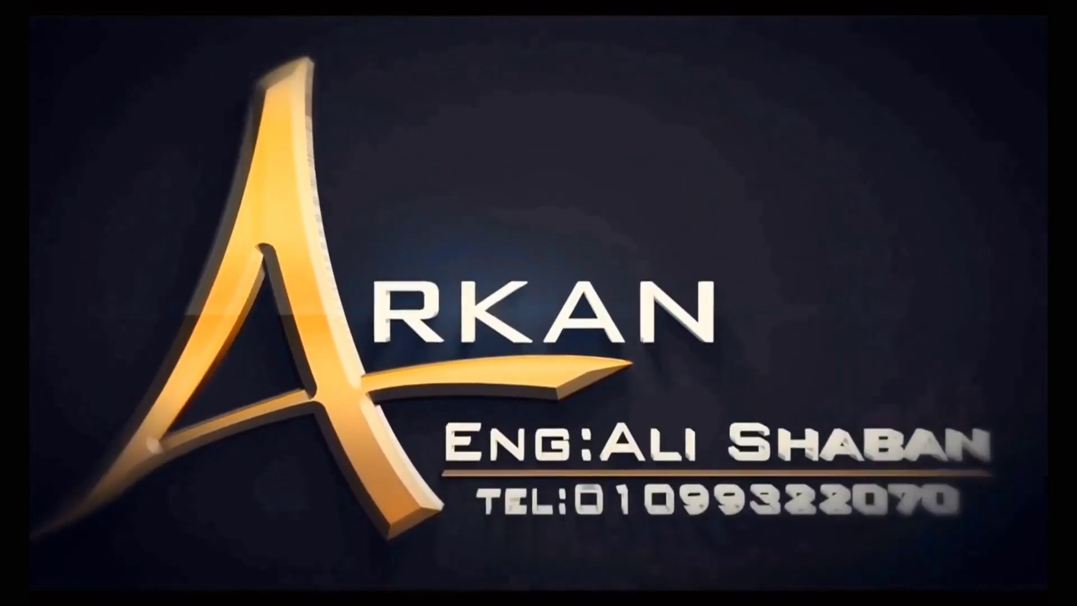